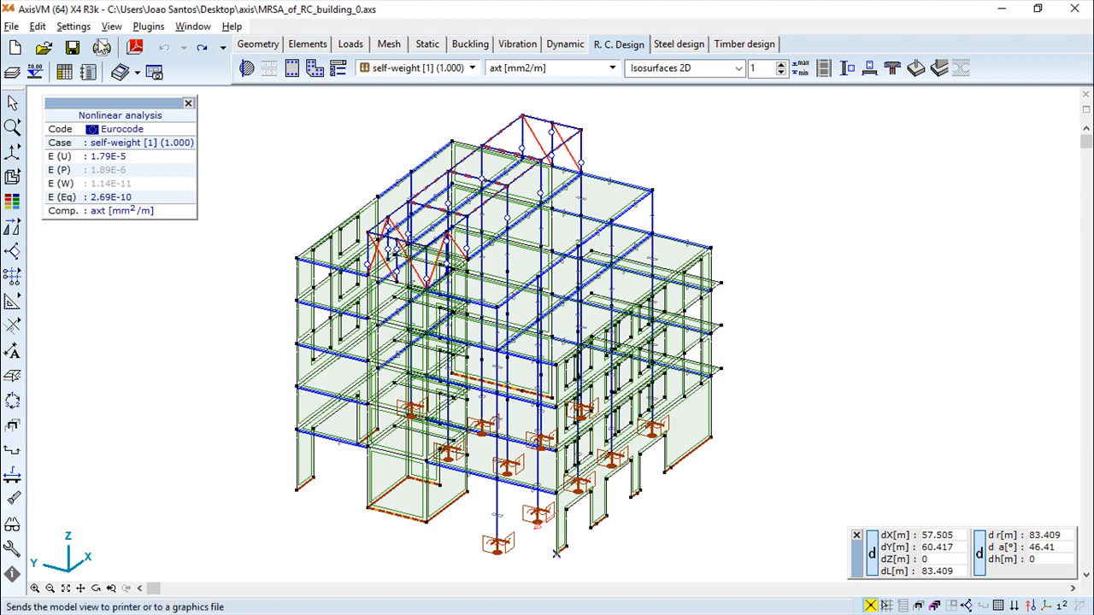
Open the surface reinforcement parameters for all surfaces and review the concrete, rebar steel and top-surface exposition class options
left_click(247, 72)
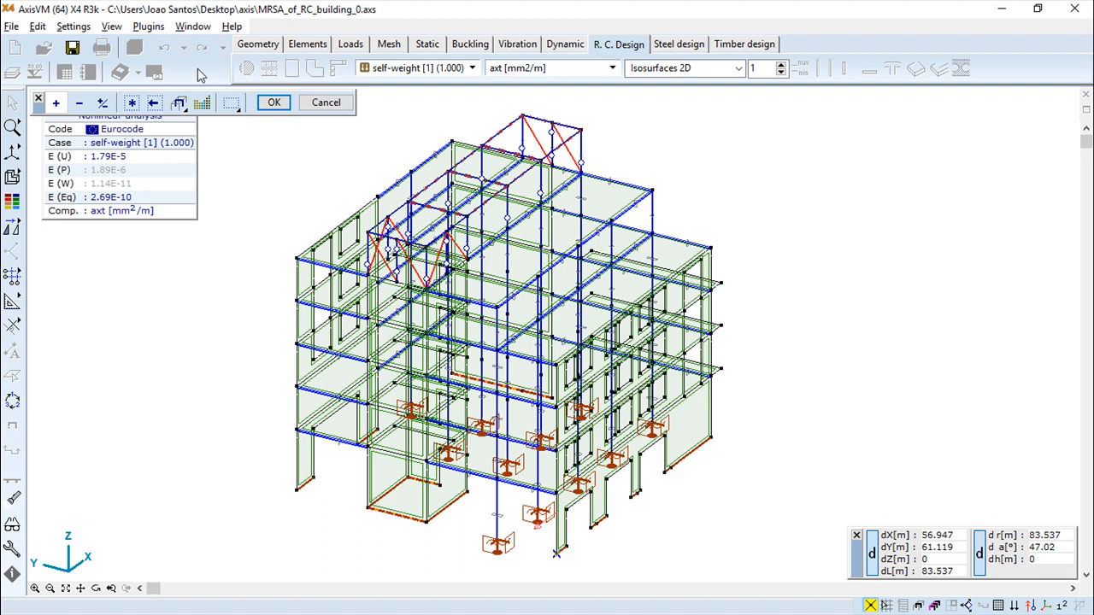
left_click(131, 103)
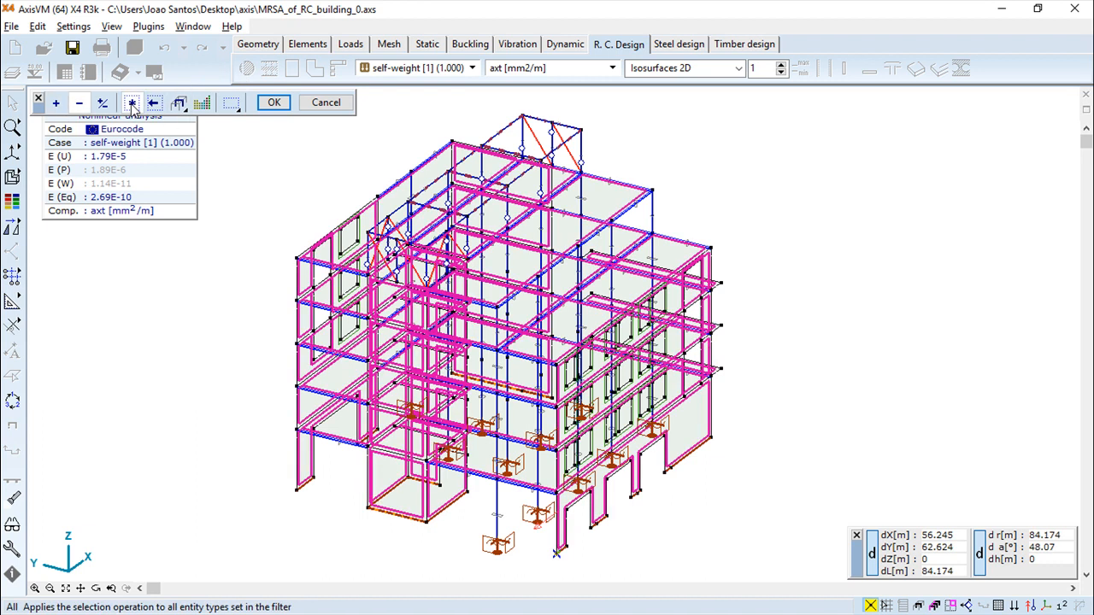
left_click(273, 102)
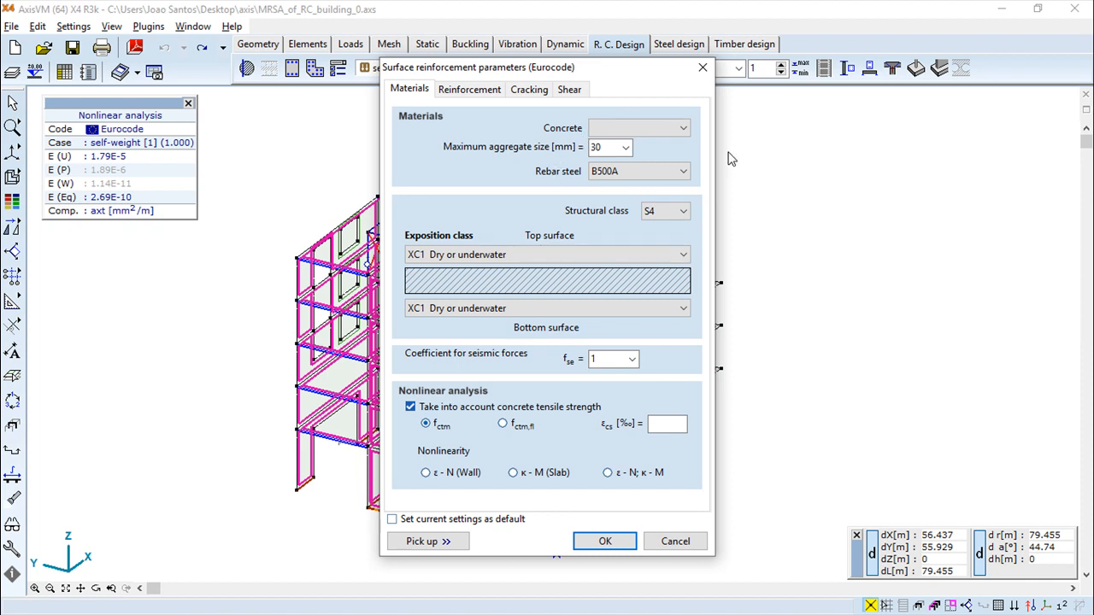
left_click(684, 129)
left_click(686, 129)
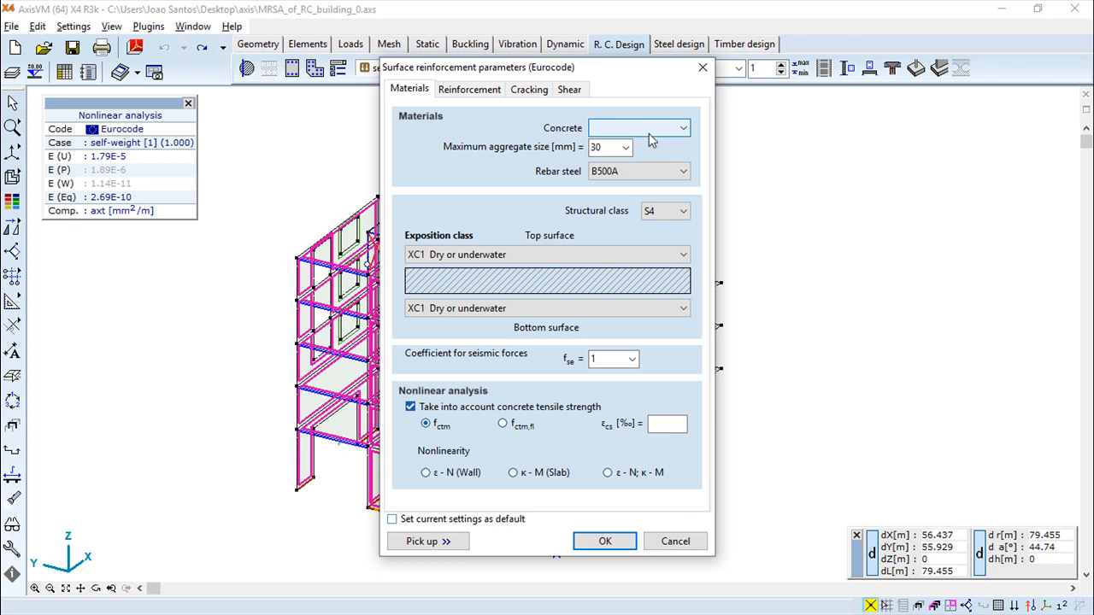
left_click(682, 174)
left_click(683, 175)
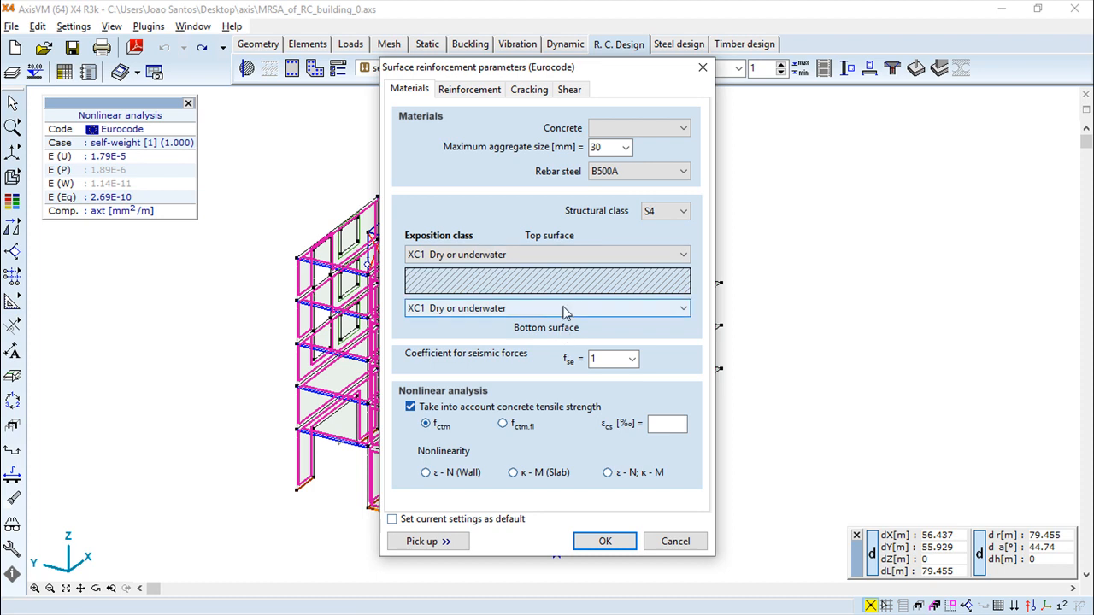
left_click(680, 256)
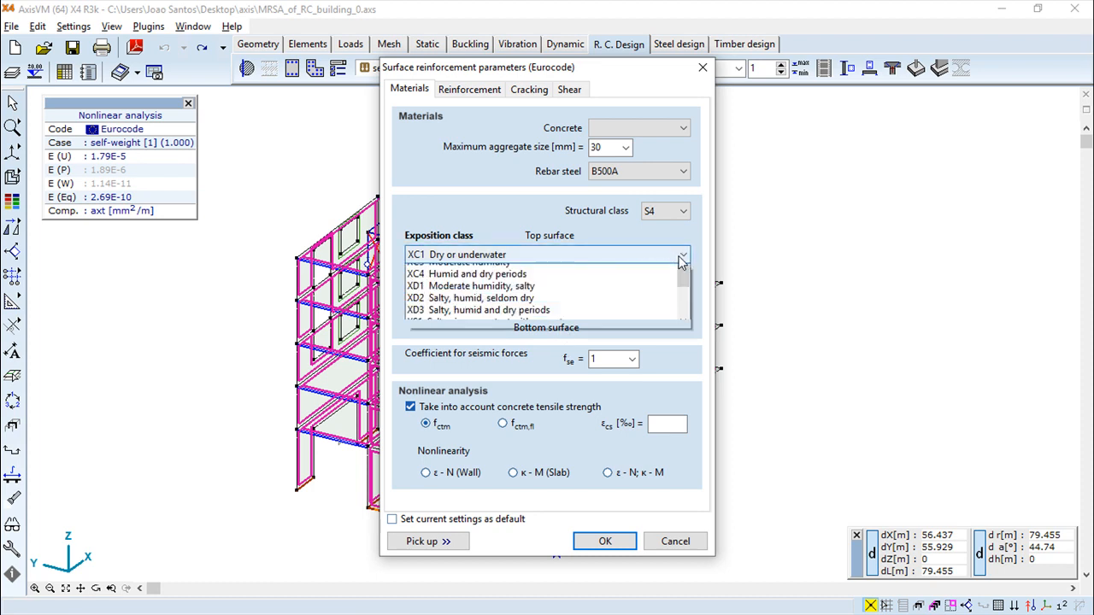
left_click_drag(682, 301, 680, 345)
left_click(539, 257)
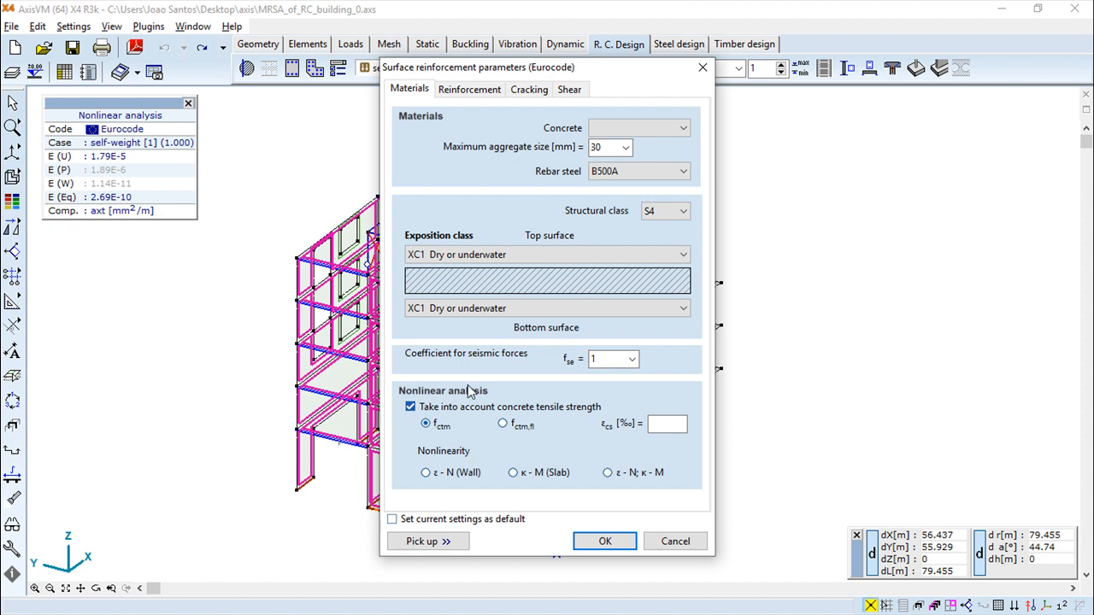
Review the thickness, rebar diameter, cracking and shear parameters for the surfaces, and leave without applying them
left_click(468, 90)
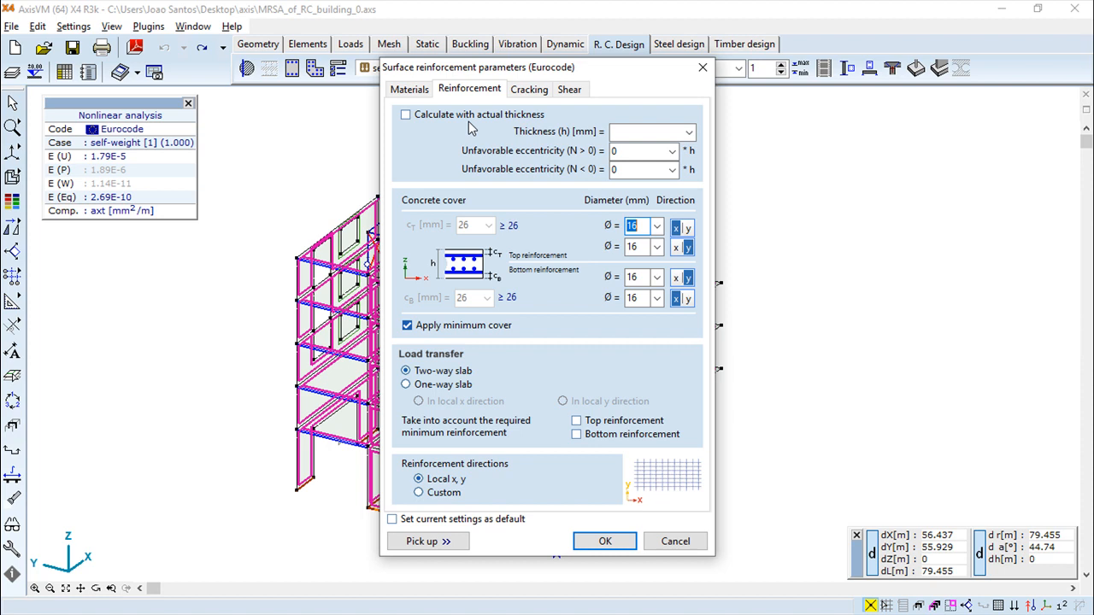
left_click(406, 116)
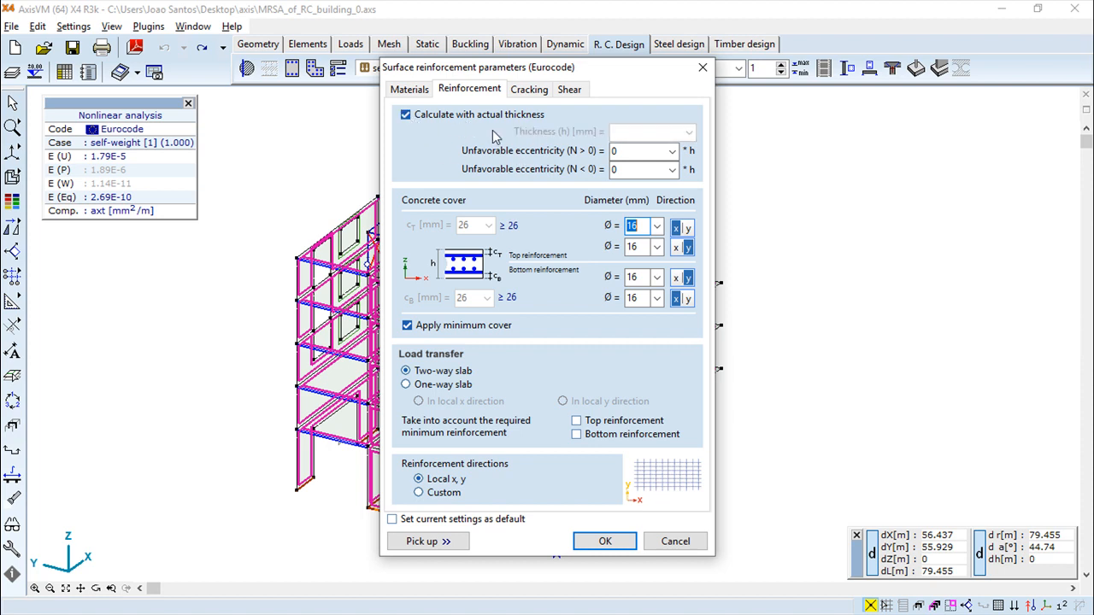
left_click(407, 115)
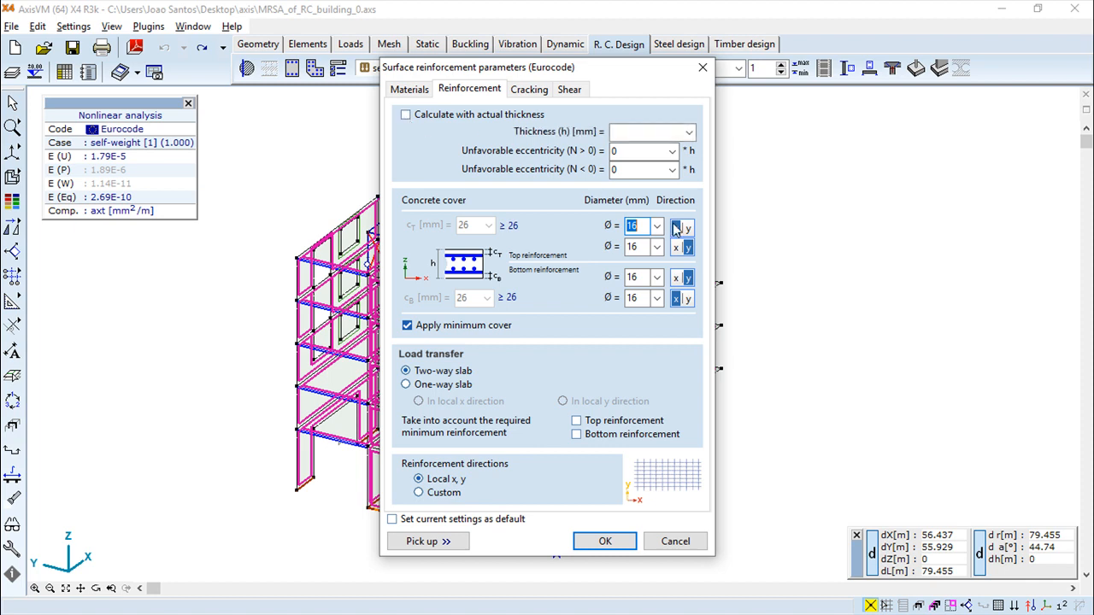
left_click(674, 227)
left_click(632, 225)
double_click(633, 226)
left_click(529, 91)
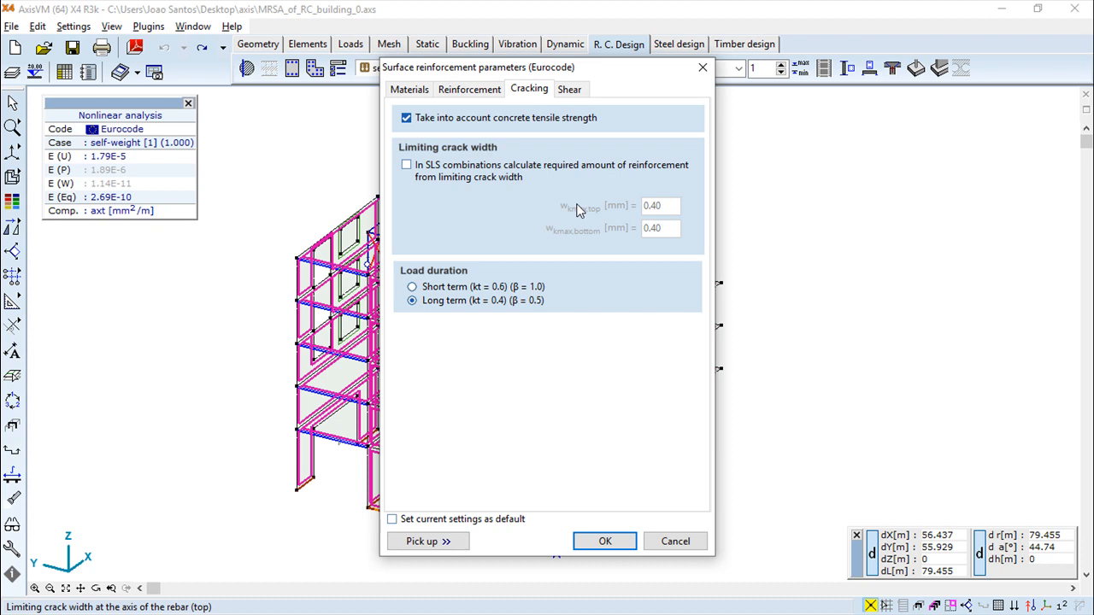
left_click(571, 91)
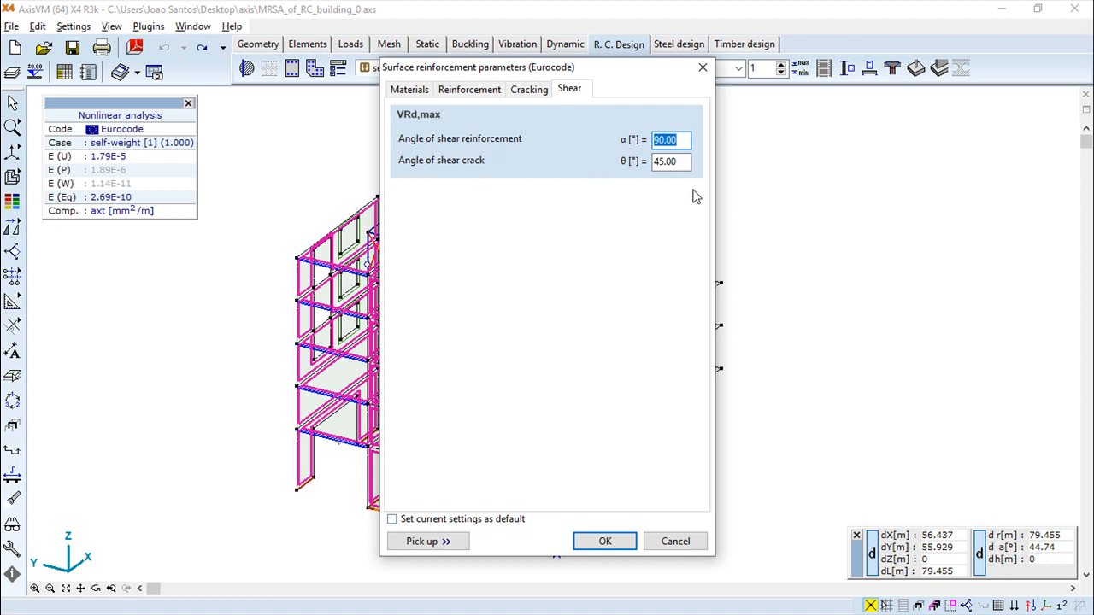
left_click(682, 547)
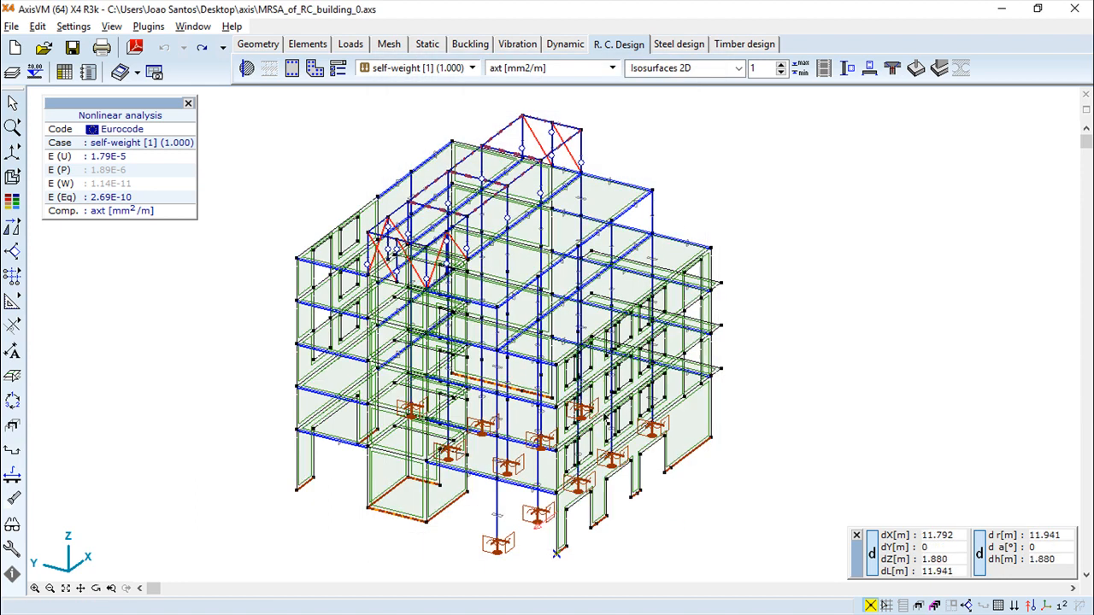
Assign the default surface reinforcement parameters with B500A rebar steel and class XC1 to all surfaces and dismiss the calculation messages
left_click(246, 70)
left_click(132, 103)
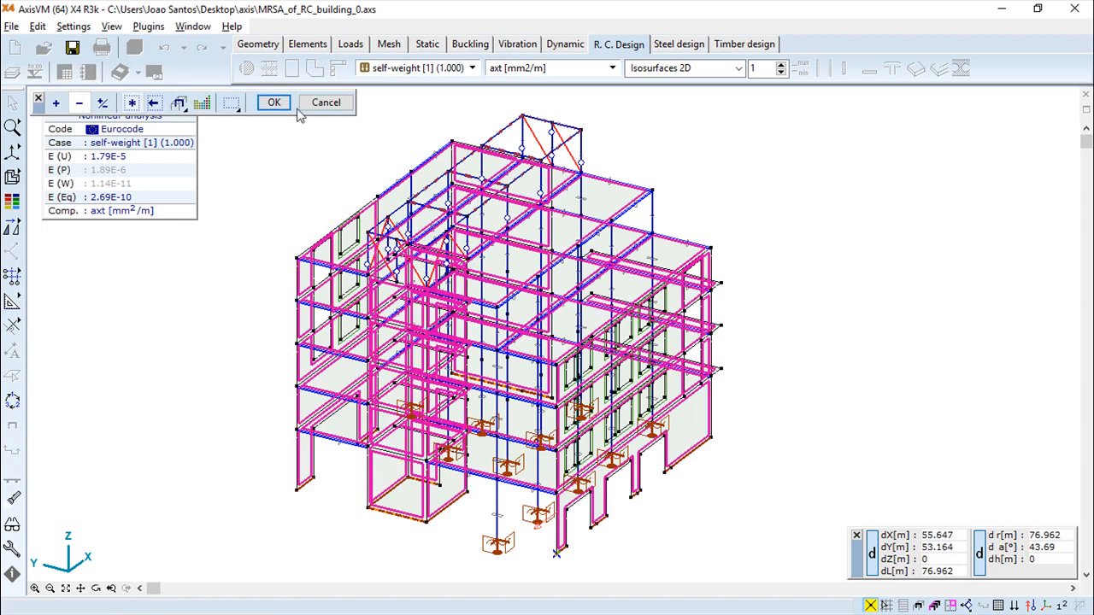
left_click(278, 107)
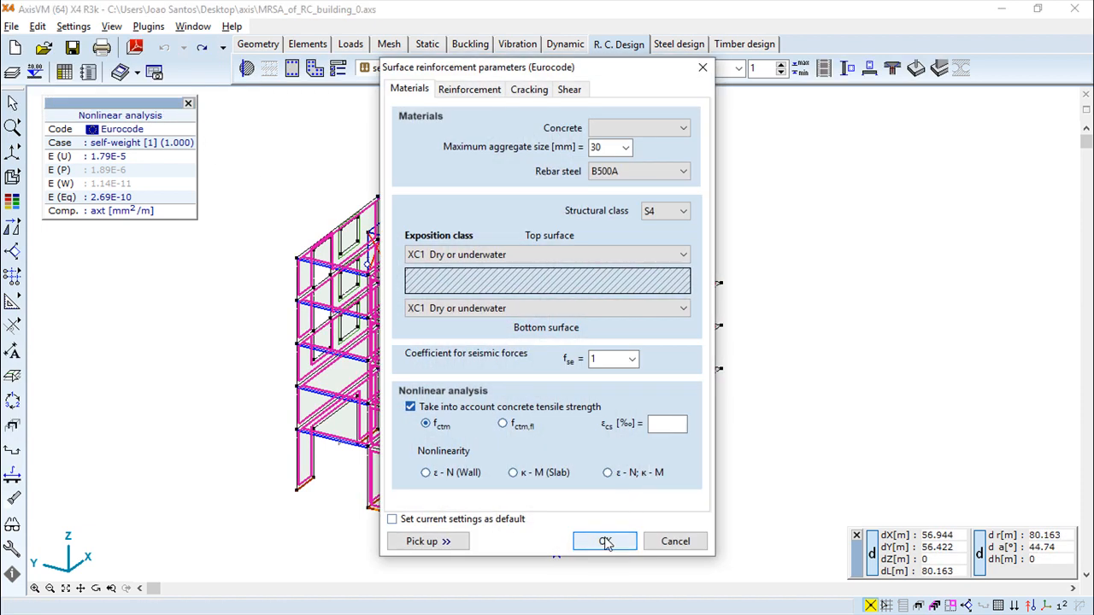
left_click(604, 536)
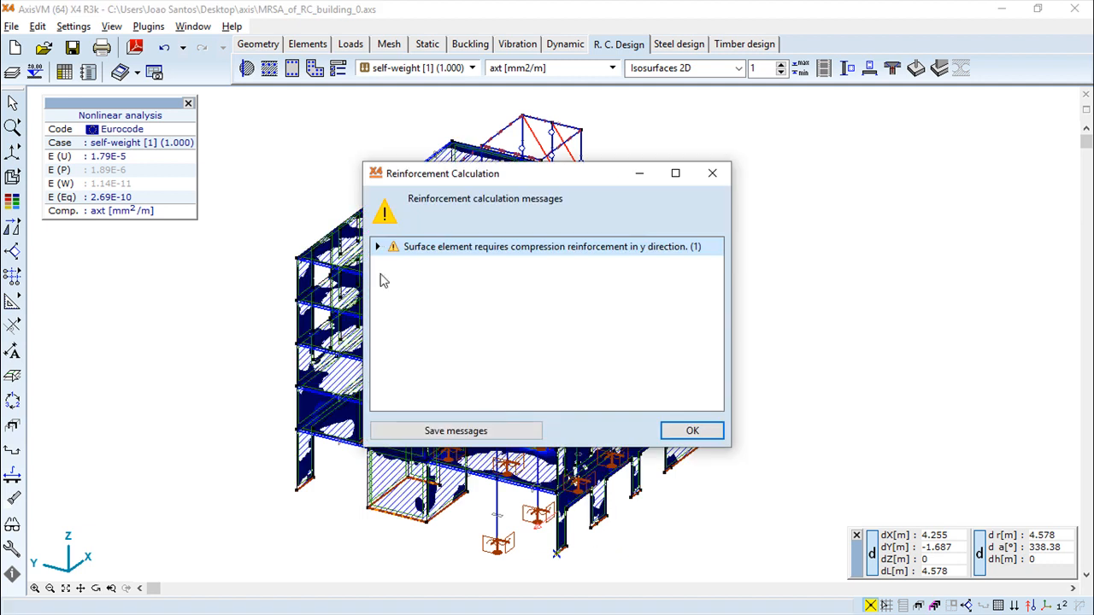
left_click(692, 431)
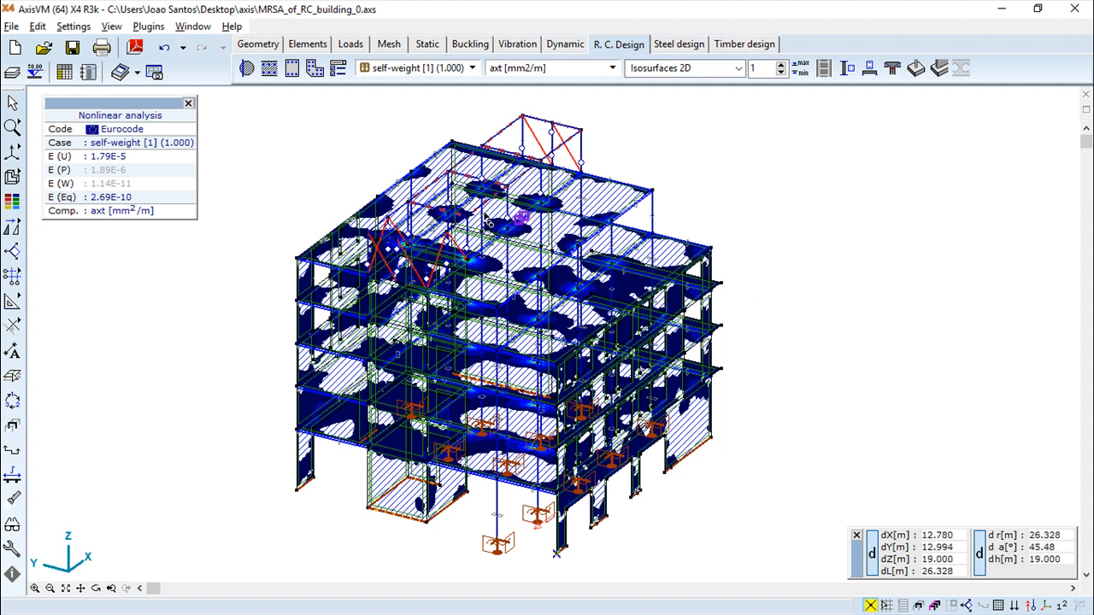
Examine the actual surface reinforcement settings, including the top and bottom rebar entries in the x and y directions
left_click(269, 69)
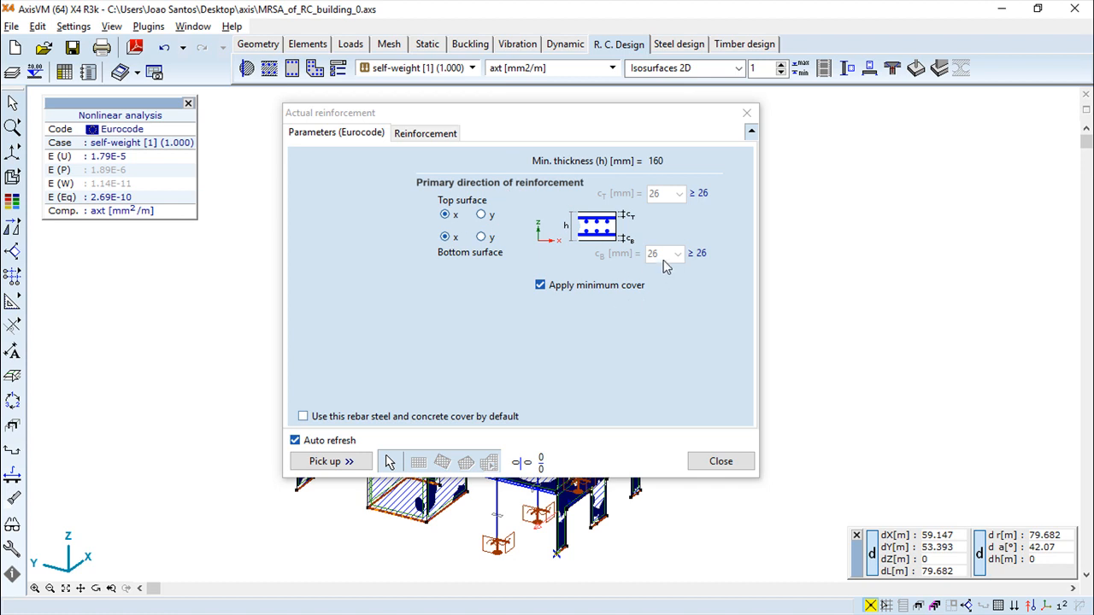
left_click(436, 141)
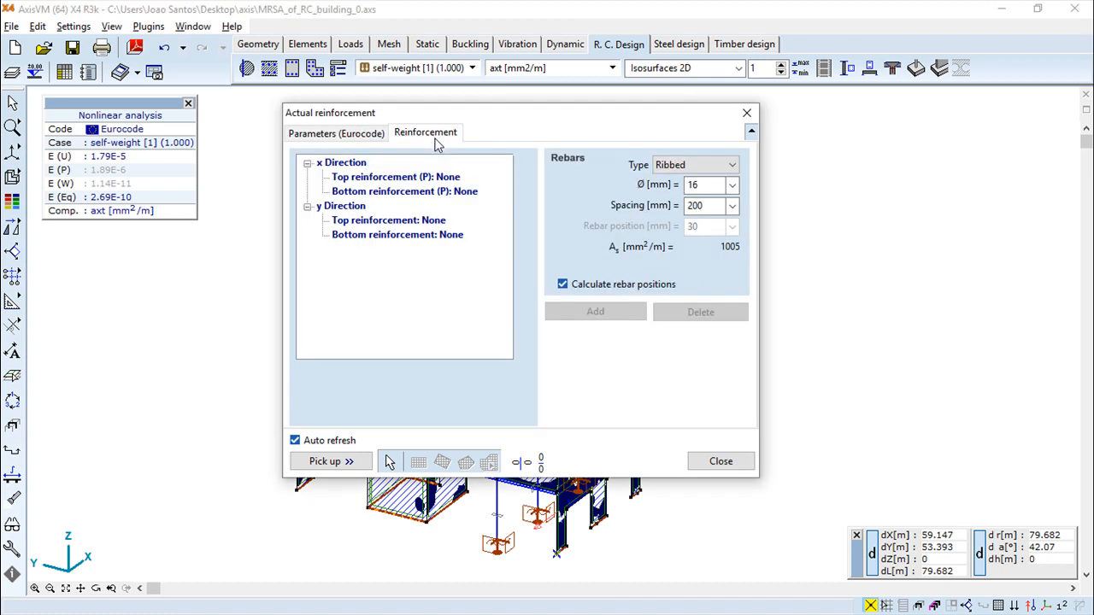
left_click(382, 194)
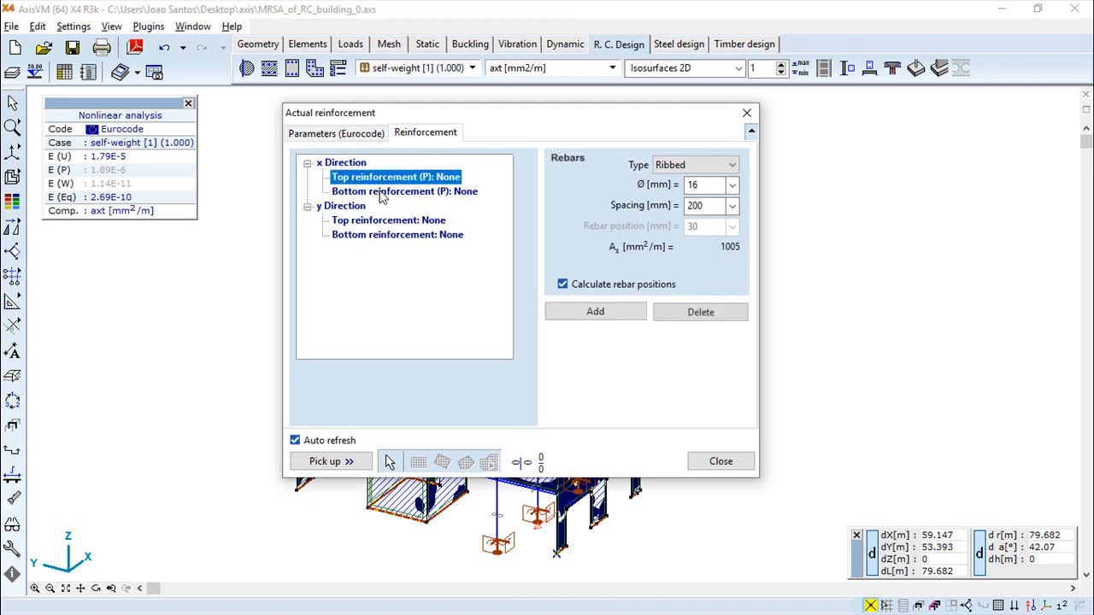
left_click(383, 220)
left_click(380, 236)
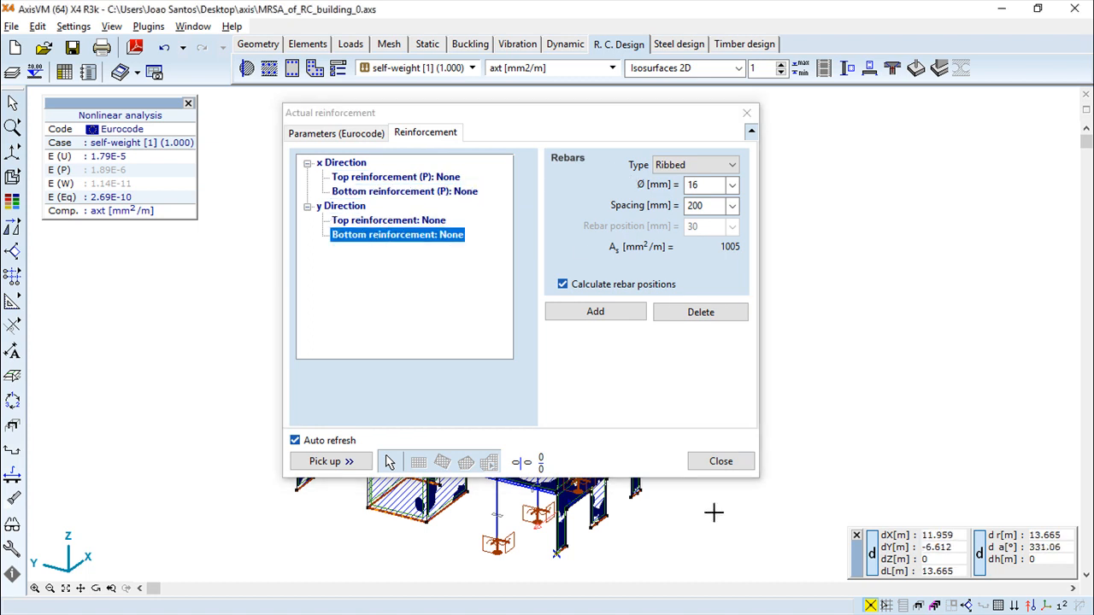
left_click(721, 461)
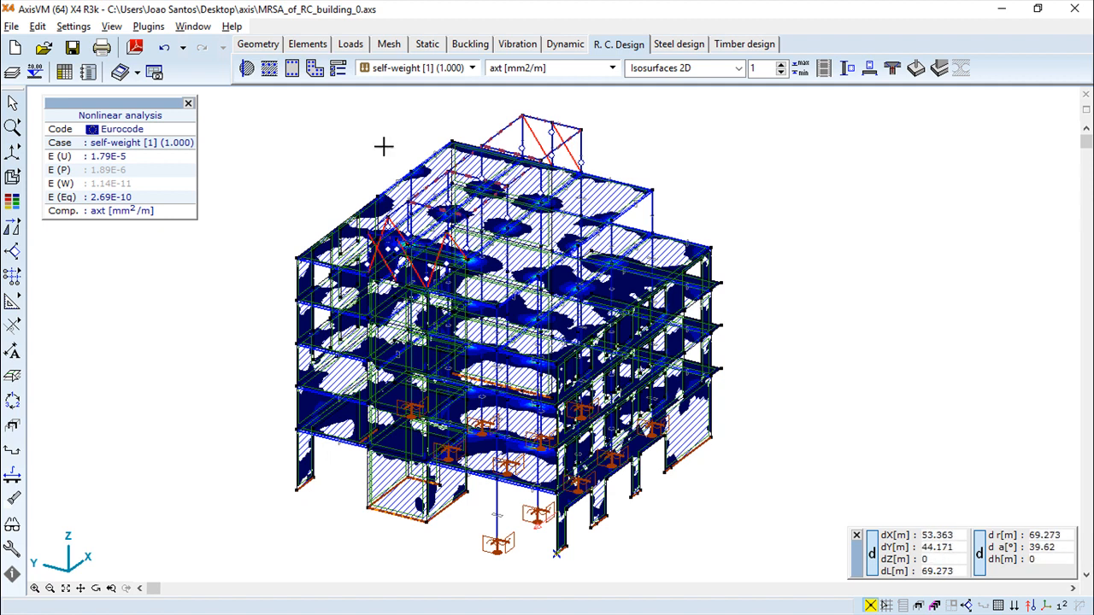
Examine the cross-section, parameter and actual reinforcement settings against uniaxial bending for all beam elements, and leave without applying them
left_click(291, 70)
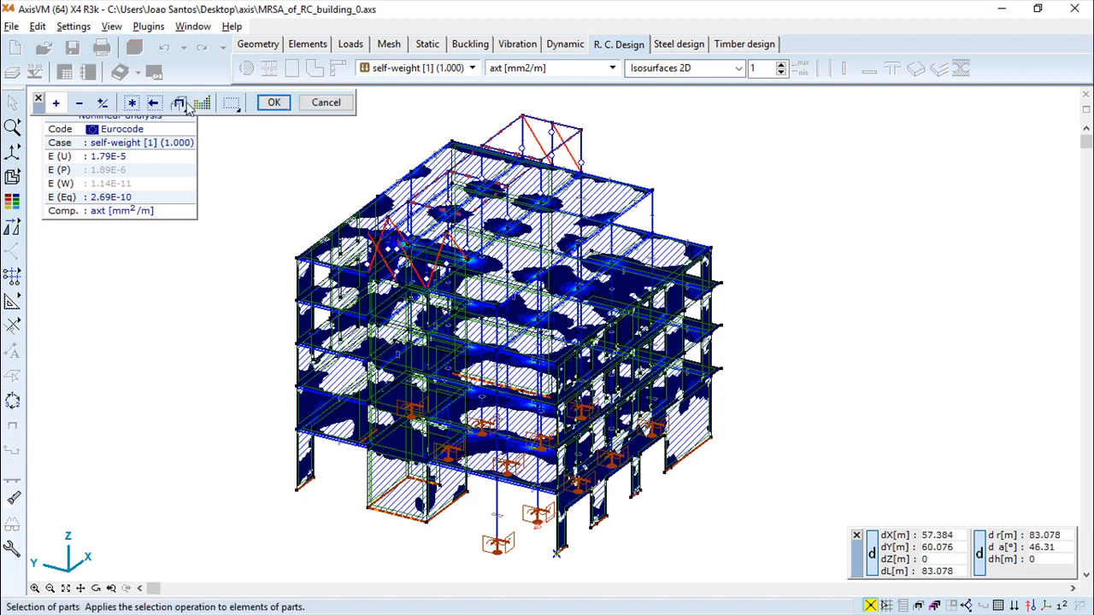
left_click(132, 103)
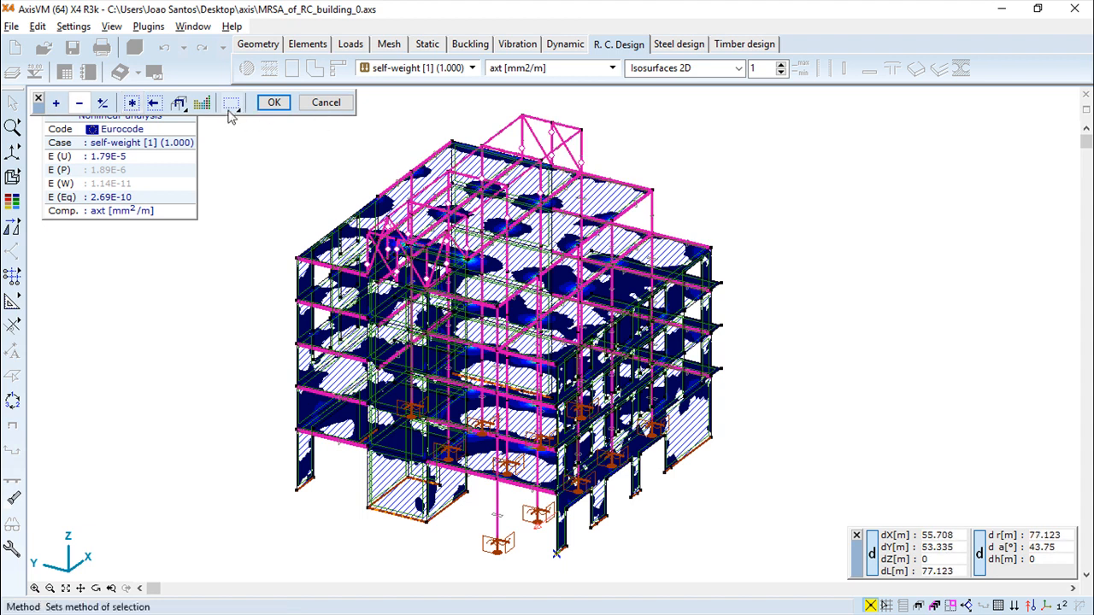
left_click(273, 102)
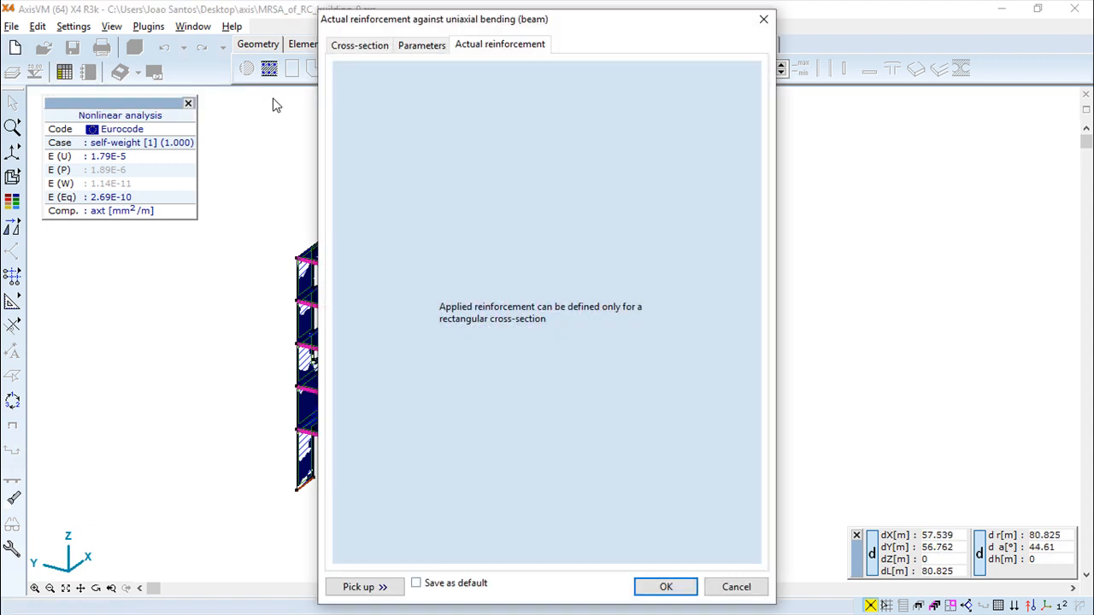
left_click(338, 48)
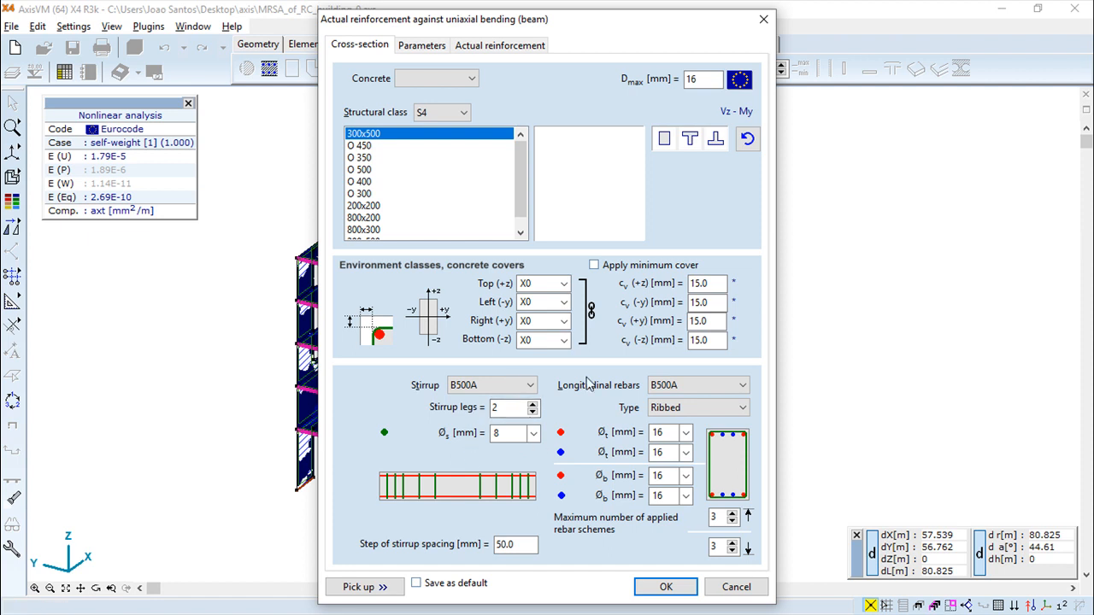
left_click(420, 47)
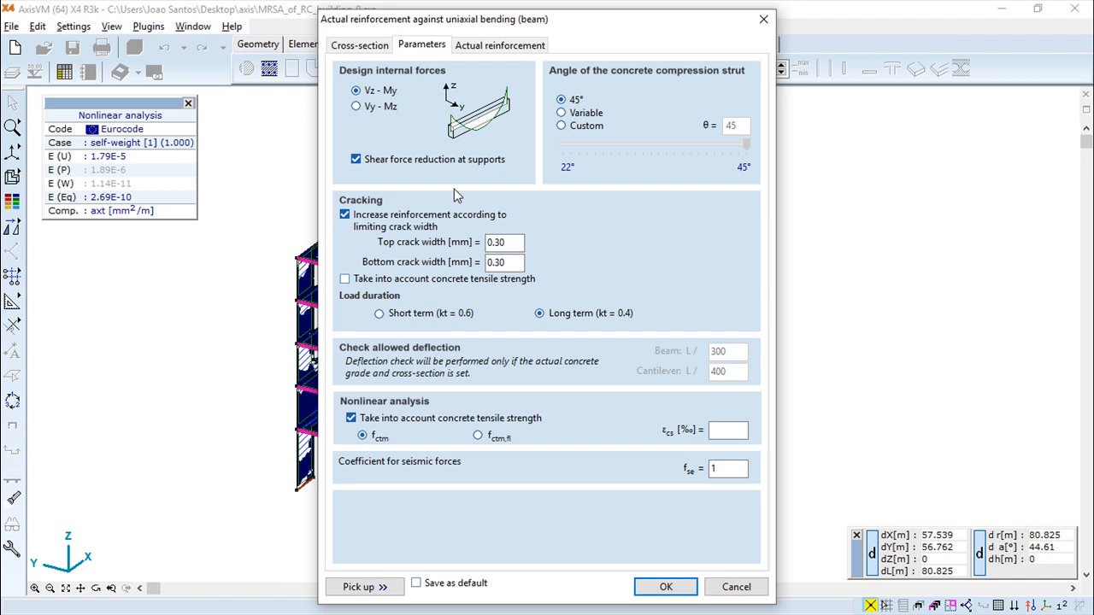
left_click(507, 45)
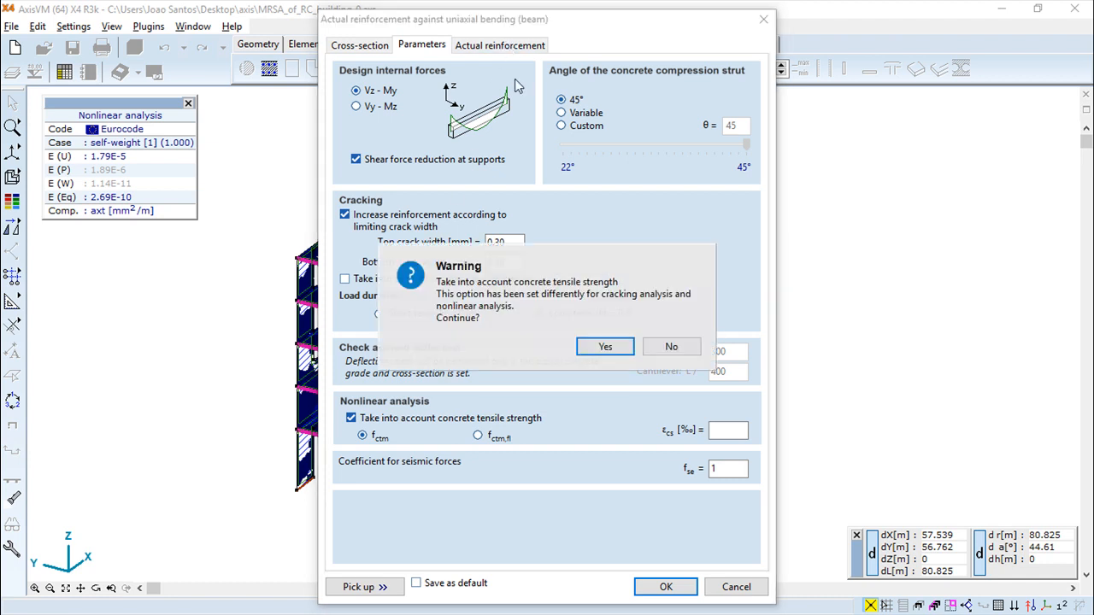
left_click(590, 349)
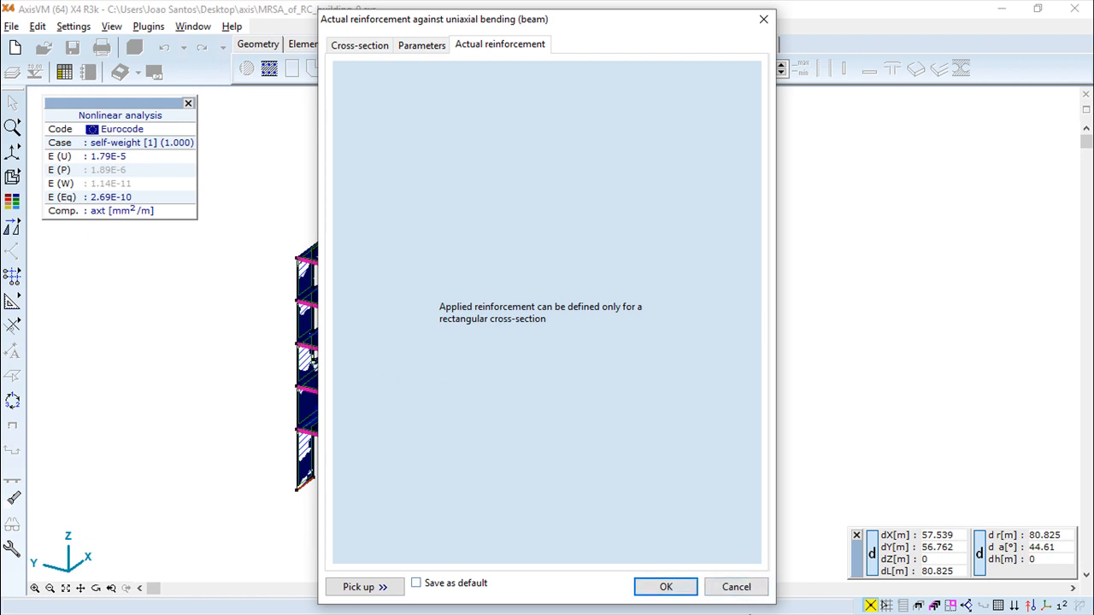
left_click(736, 587)
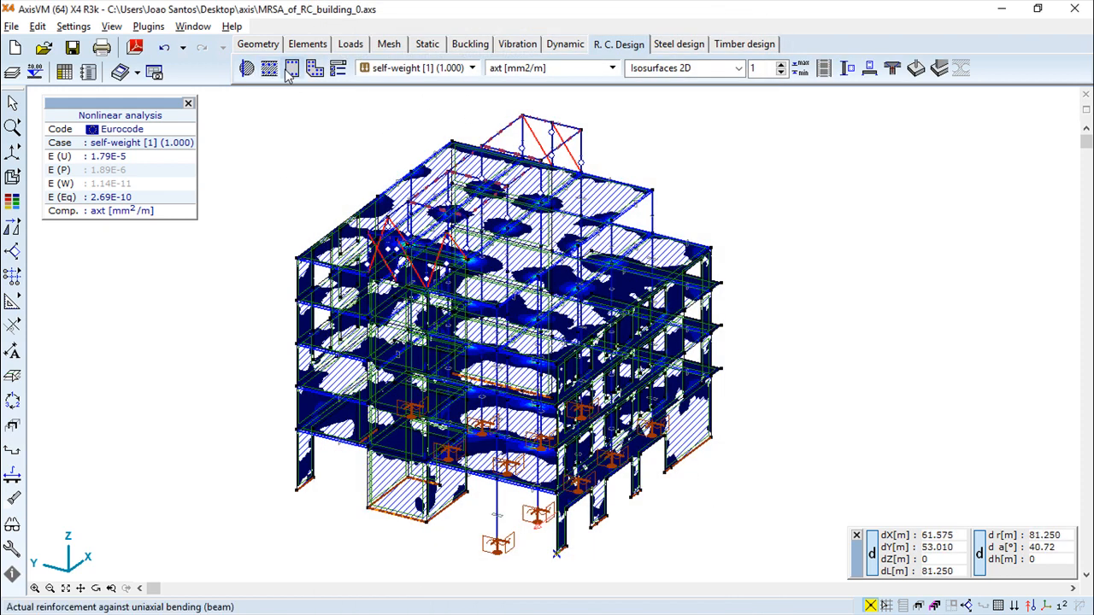
Examine the actual reinforcement against uniaxial bending for the single beam along the rear roof edge, and leave without applying it
left_click(292, 68)
left_click(620, 184)
left_click(274, 102)
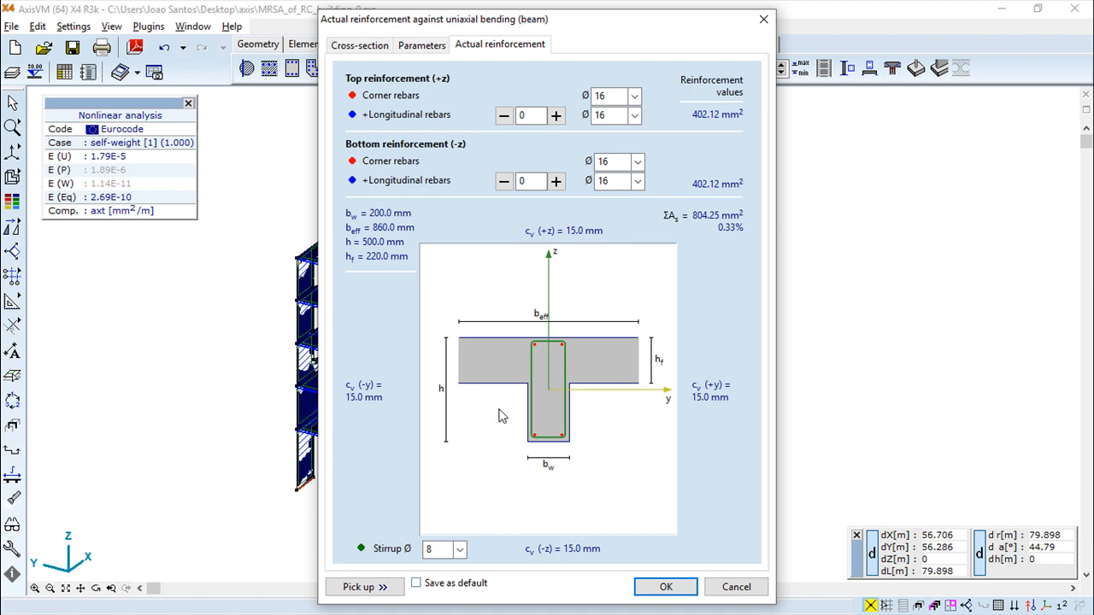
left_click(734, 587)
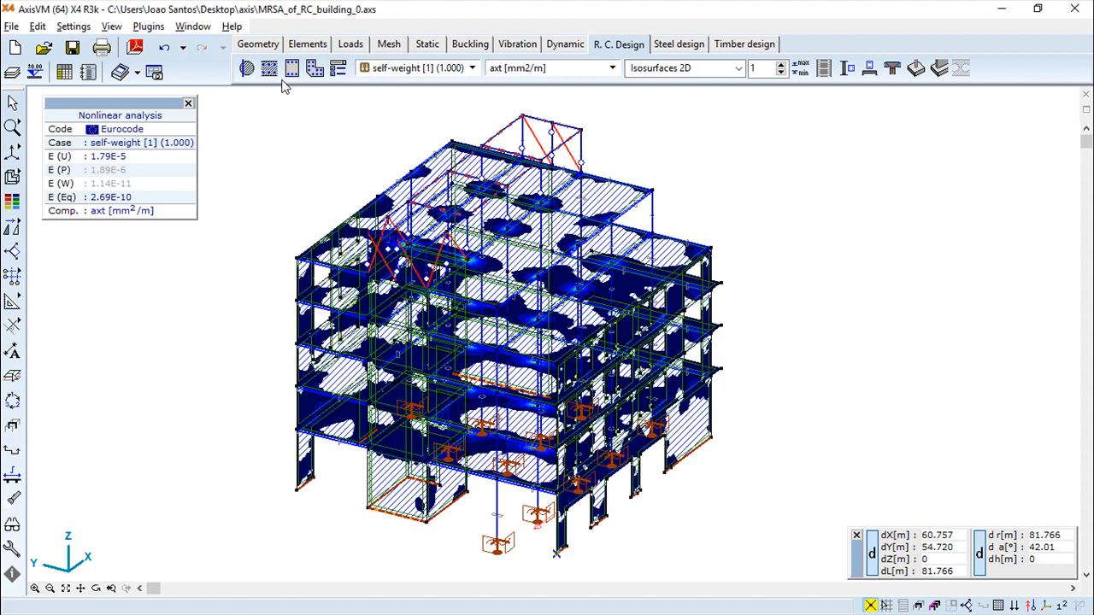
Examine the actual reinforcement against biaxial bending for the single beam along the rear roof edge, and leave without applying it
left_click(315, 69)
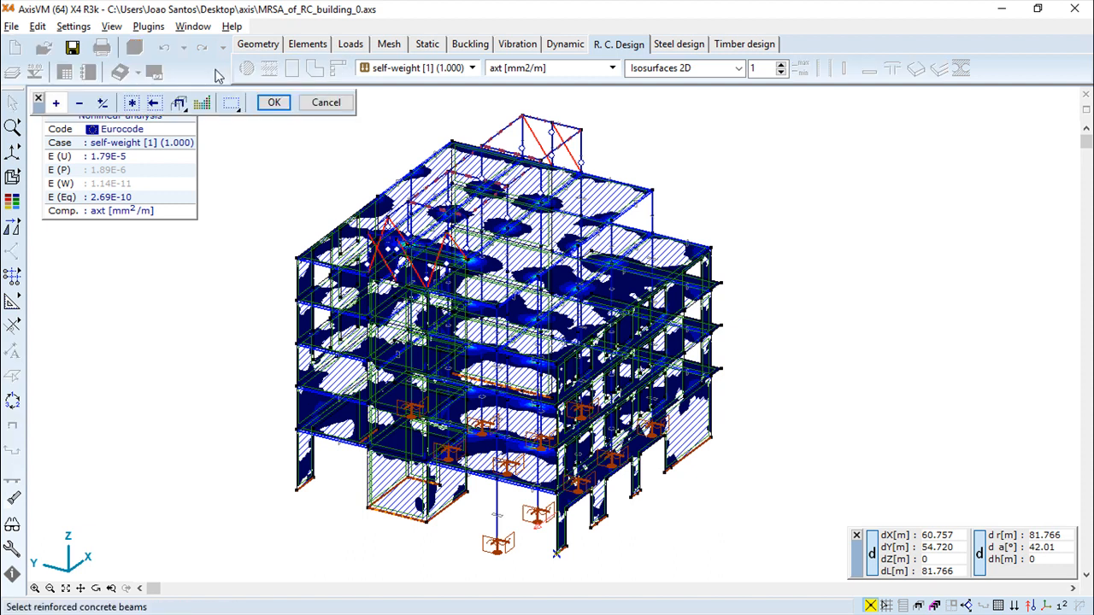
left_click(627, 186)
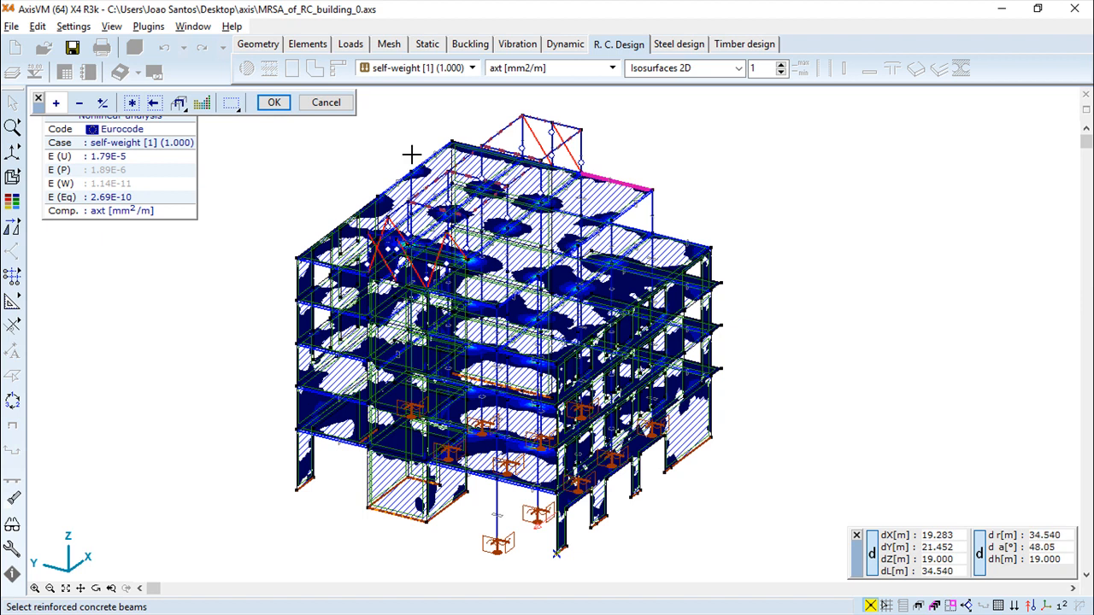
left_click(273, 102)
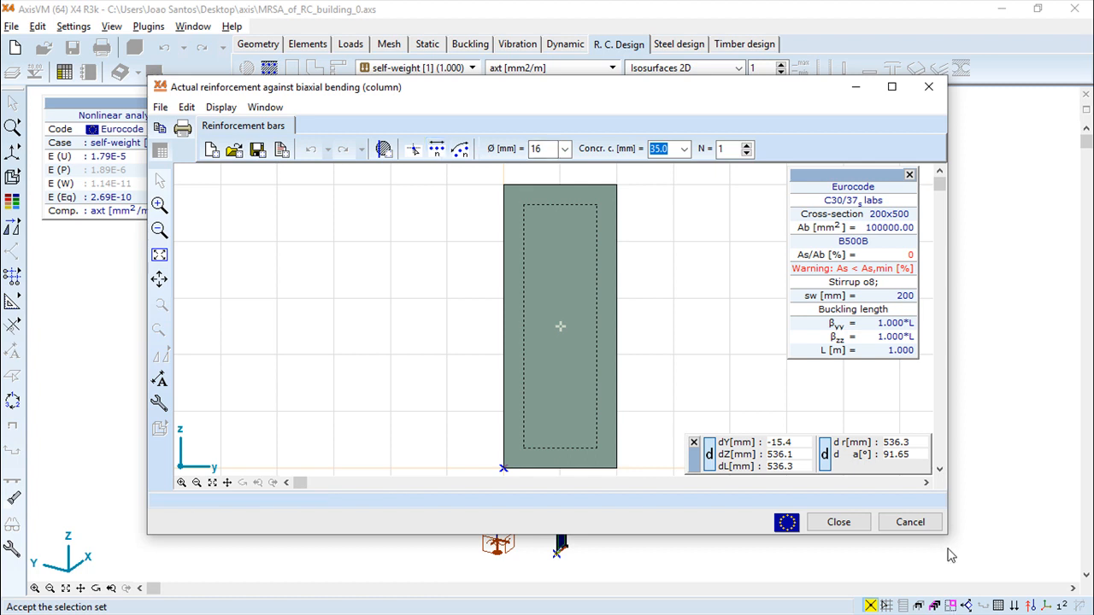
left_click(910, 525)
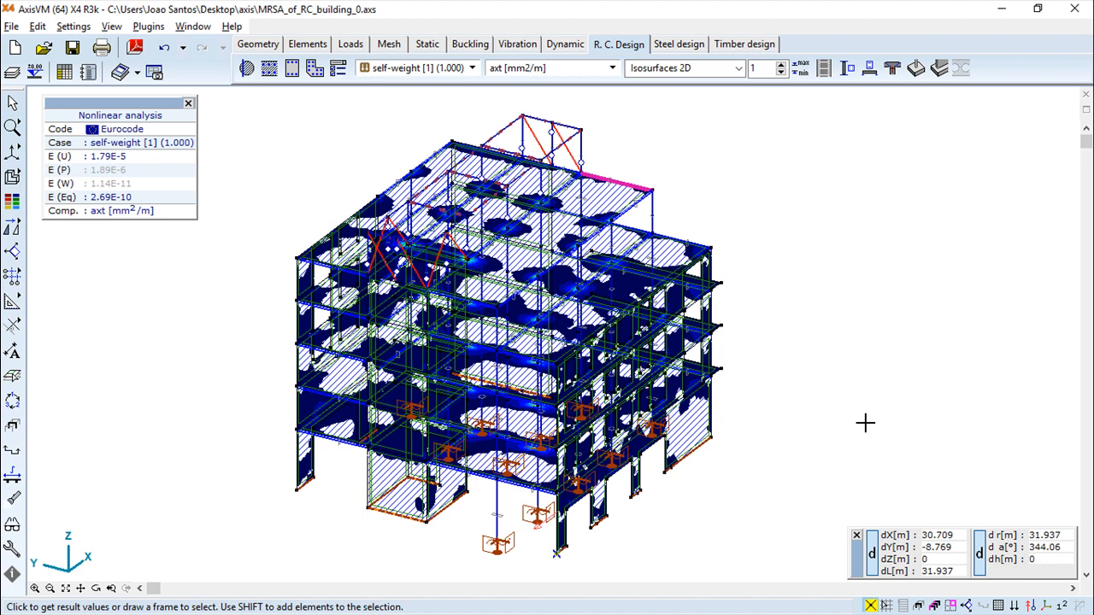
Examine the result display parameters for the nonlinear analysis, including component, display mode and value labelling, and leave them unapplied
left_click(338, 72)
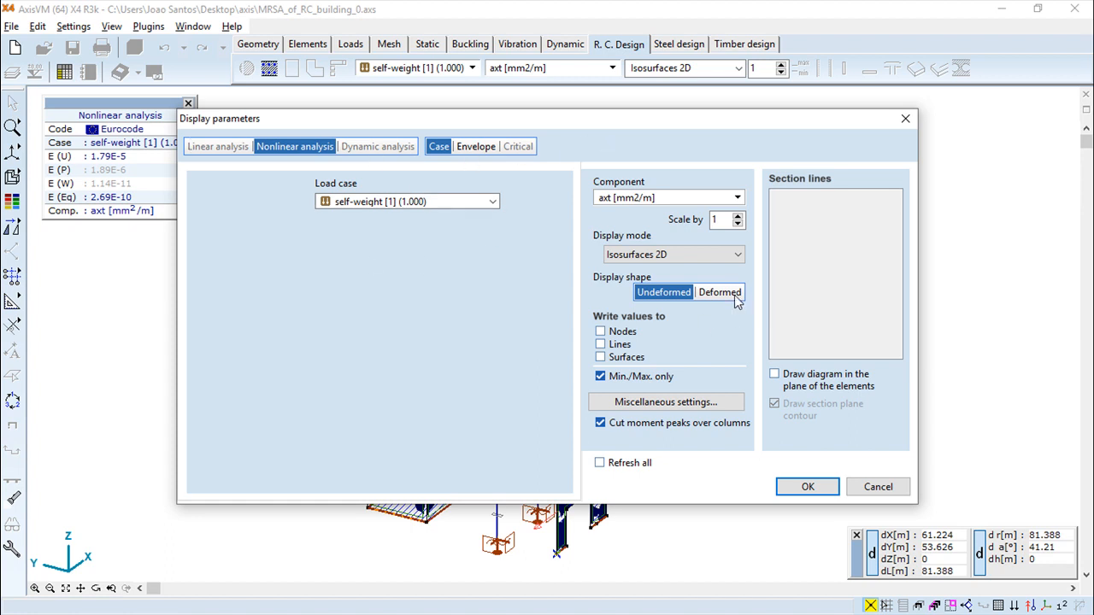
left_click(876, 488)
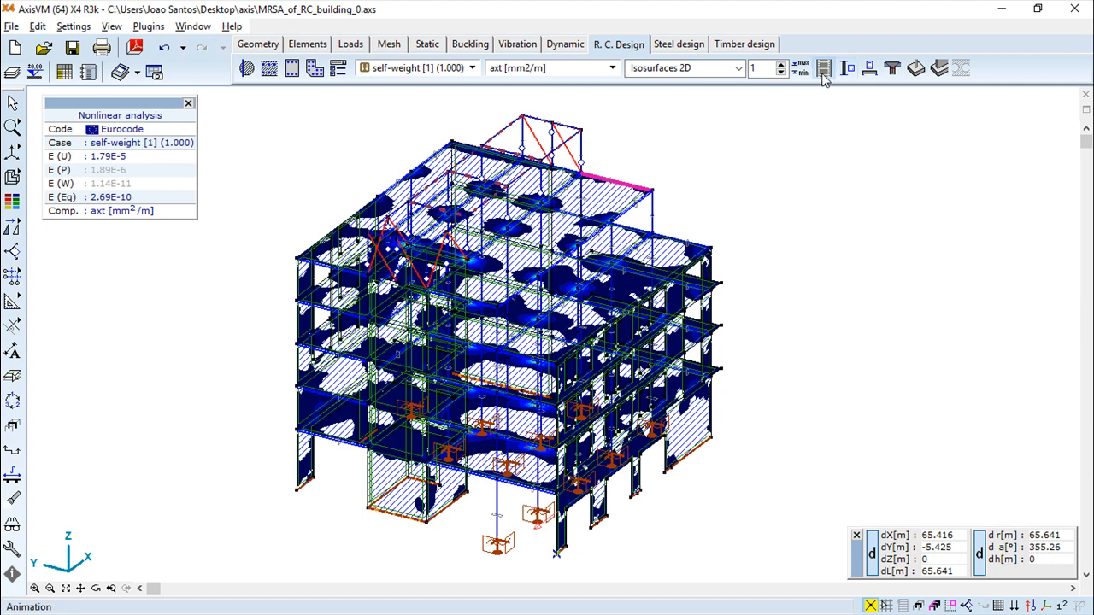
Start the column reinforcement check and examine its parameters, including the end-support options for buckling and the rebar steel choices
left_click(847, 72)
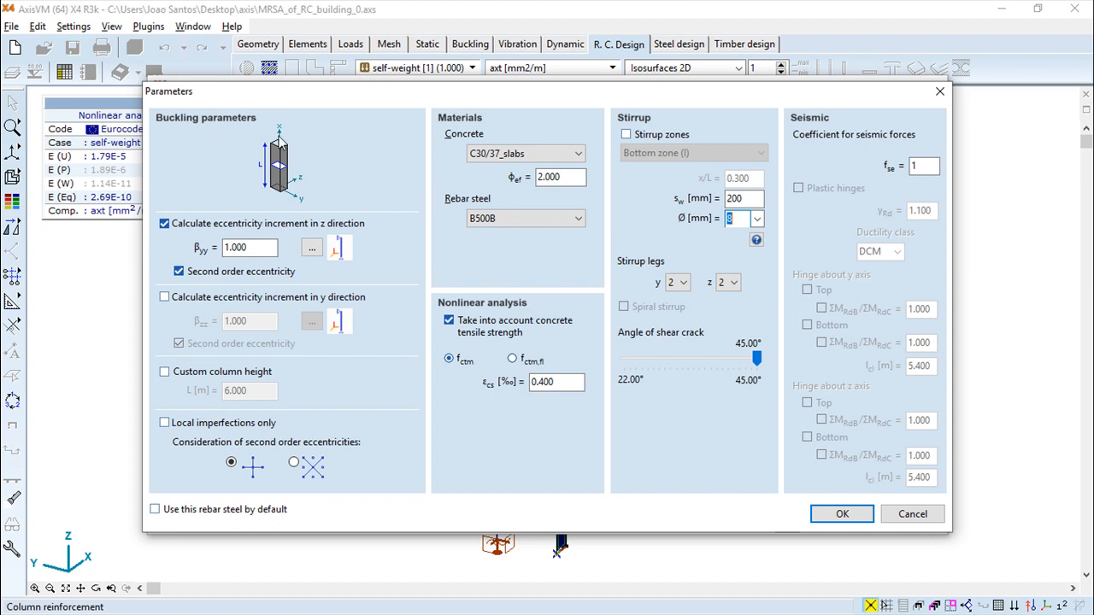
left_click(313, 249)
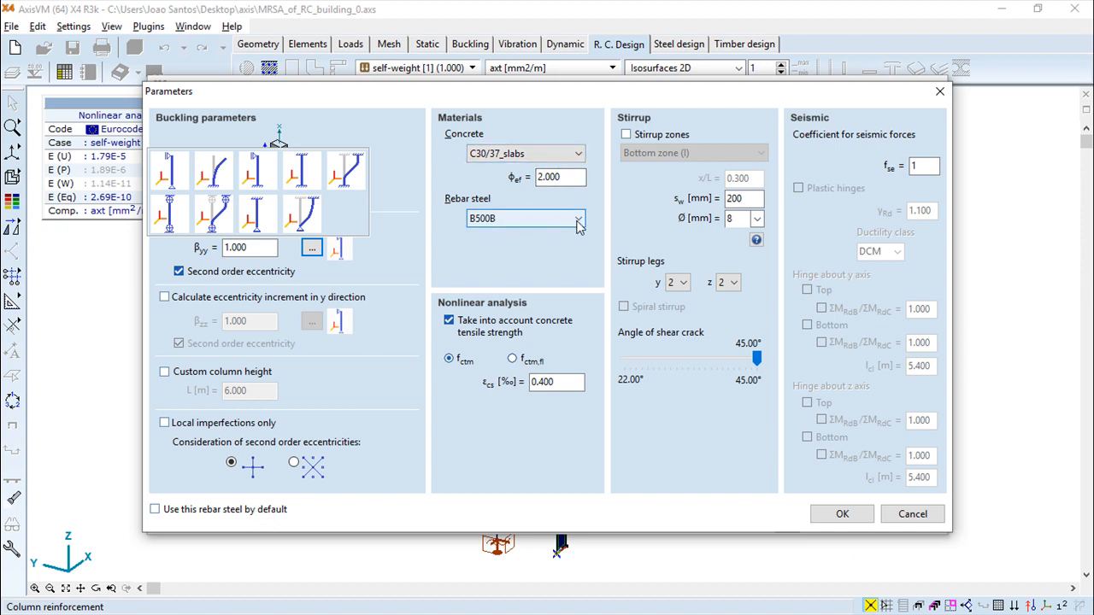
left_click(578, 220)
left_click(547, 272)
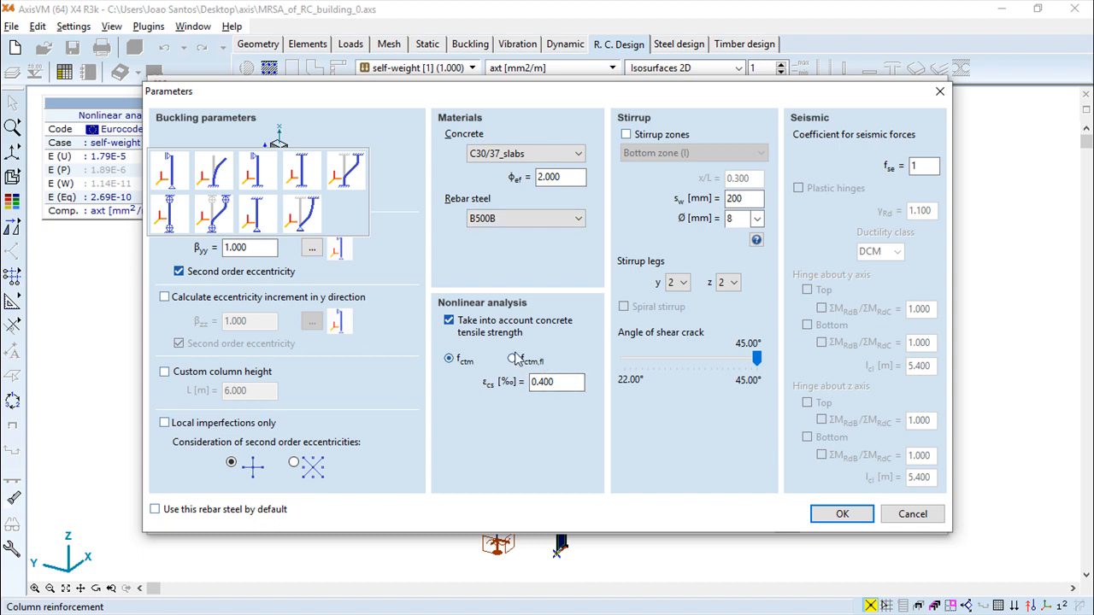
Enable stirrup zones for the column, check the stirrups against the design code's detailing rules, and leave the column check without applying anything
left_click(629, 137)
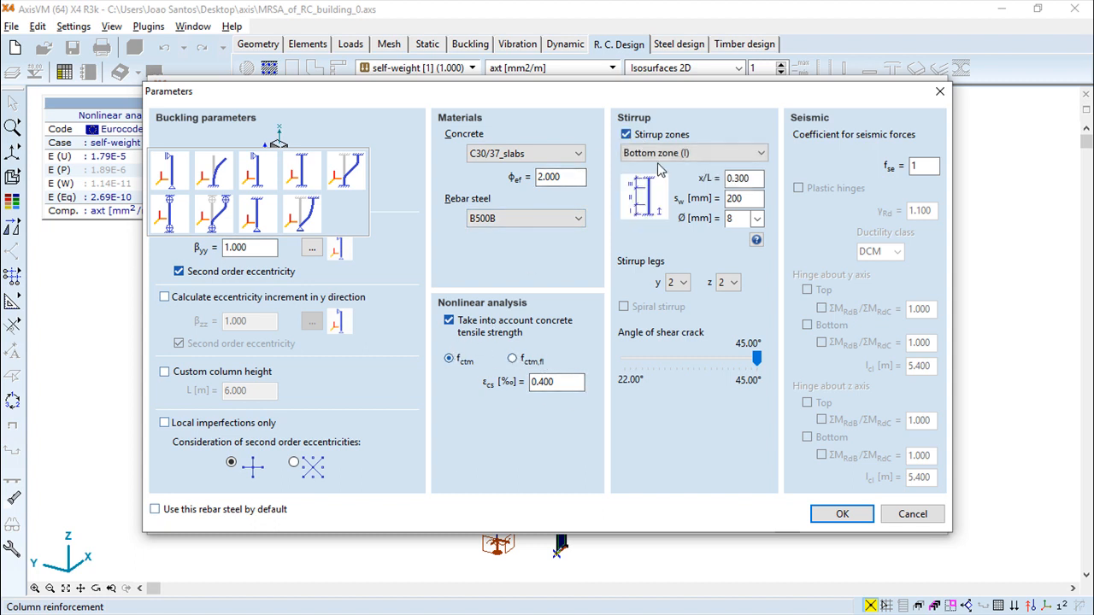
left_click(756, 240)
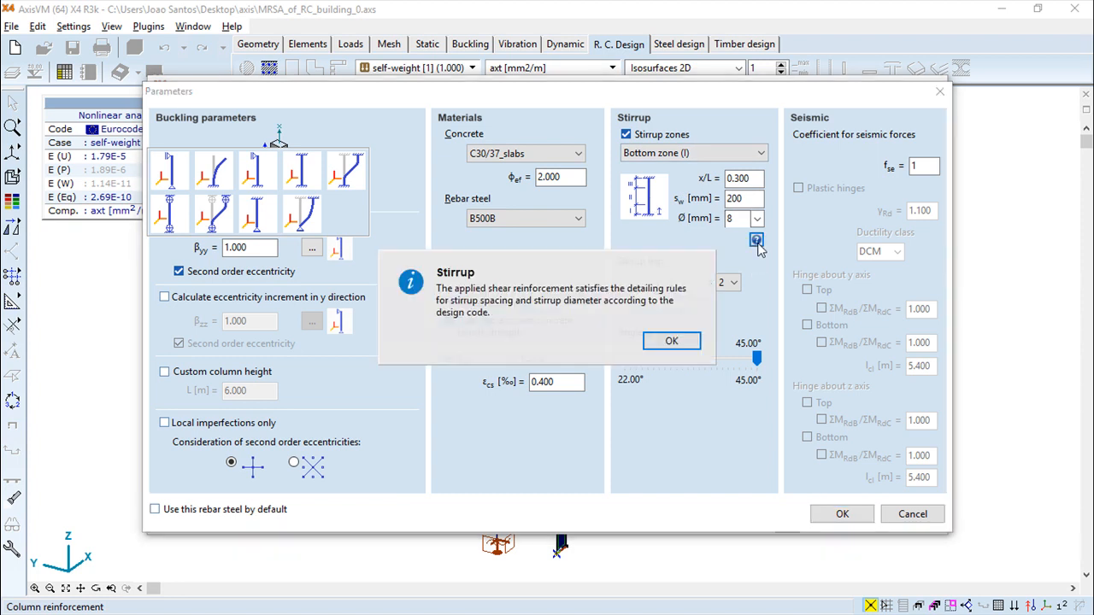
left_click(670, 341)
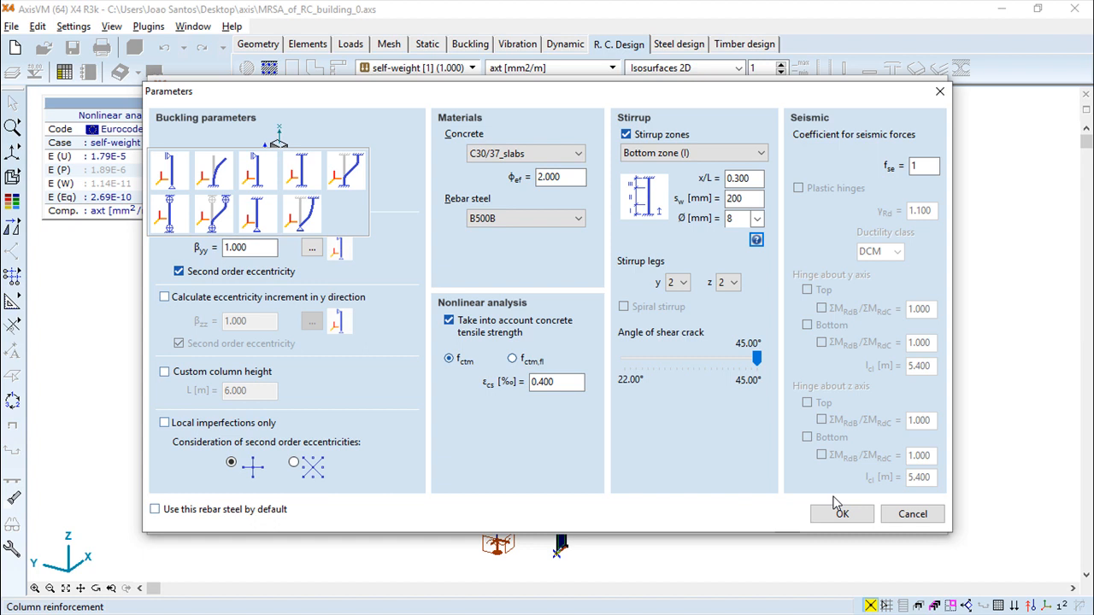
left_click(912, 513)
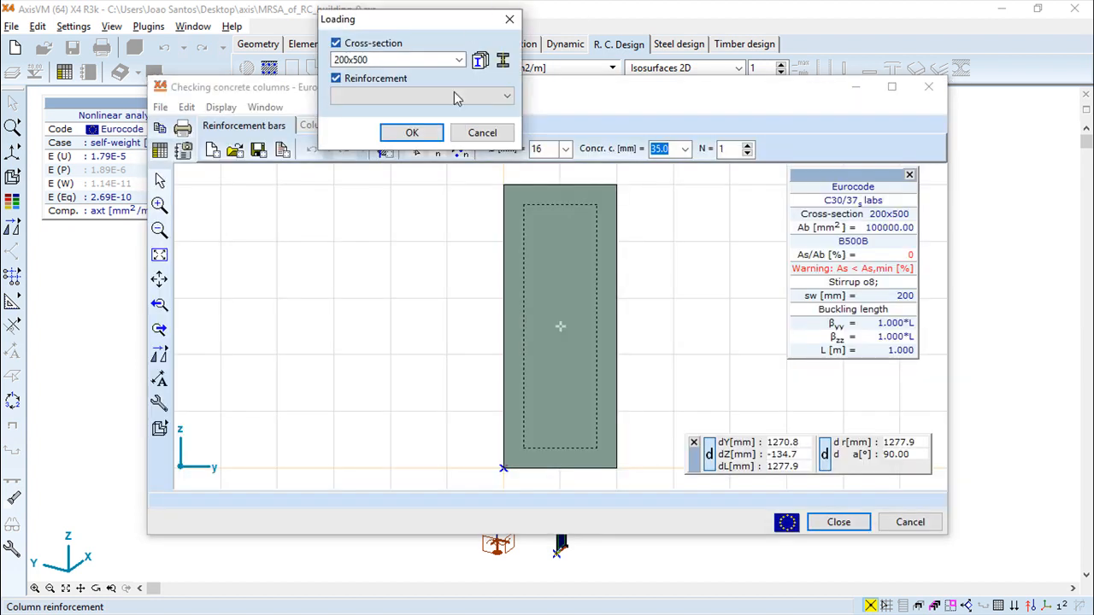
left_click(481, 133)
left_click(911, 524)
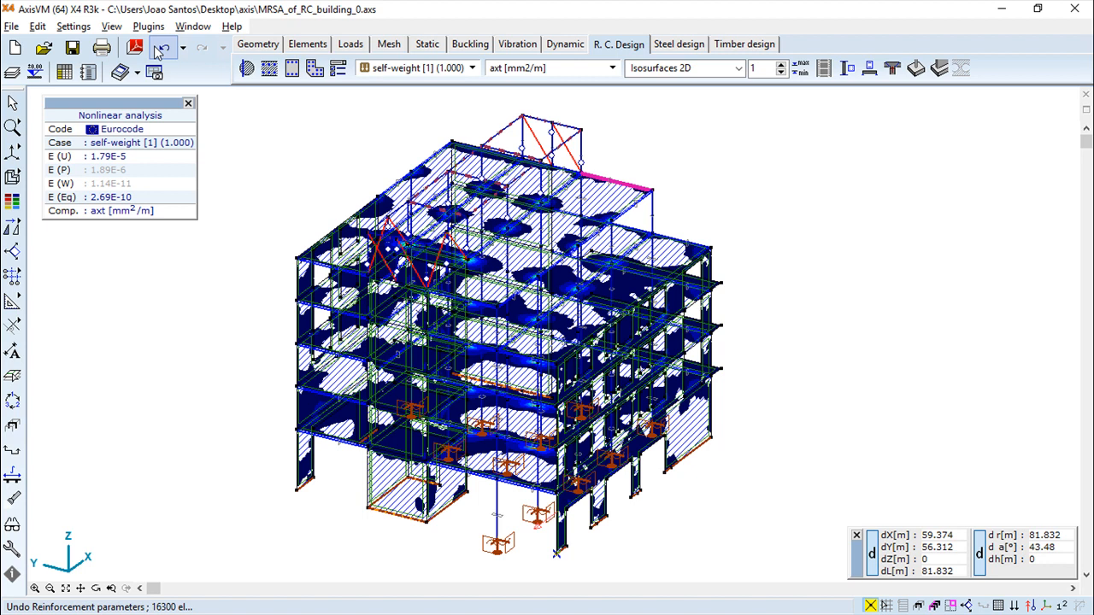
Undo the assignment of reinforcement parameters to the surfaces and dismiss the resulting error message
left_click(161, 50)
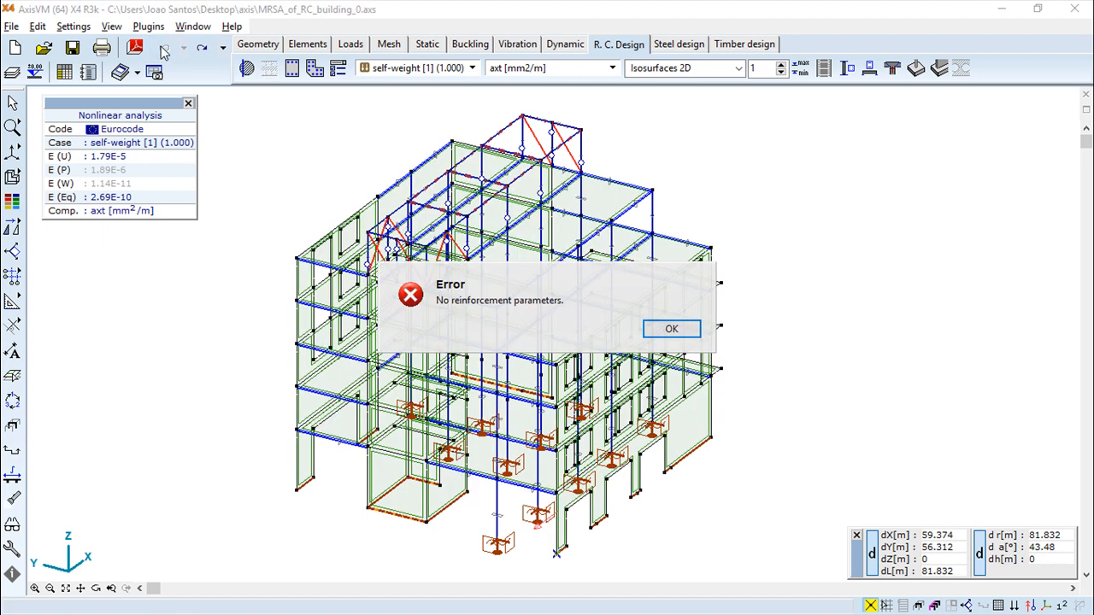
left_click(668, 329)
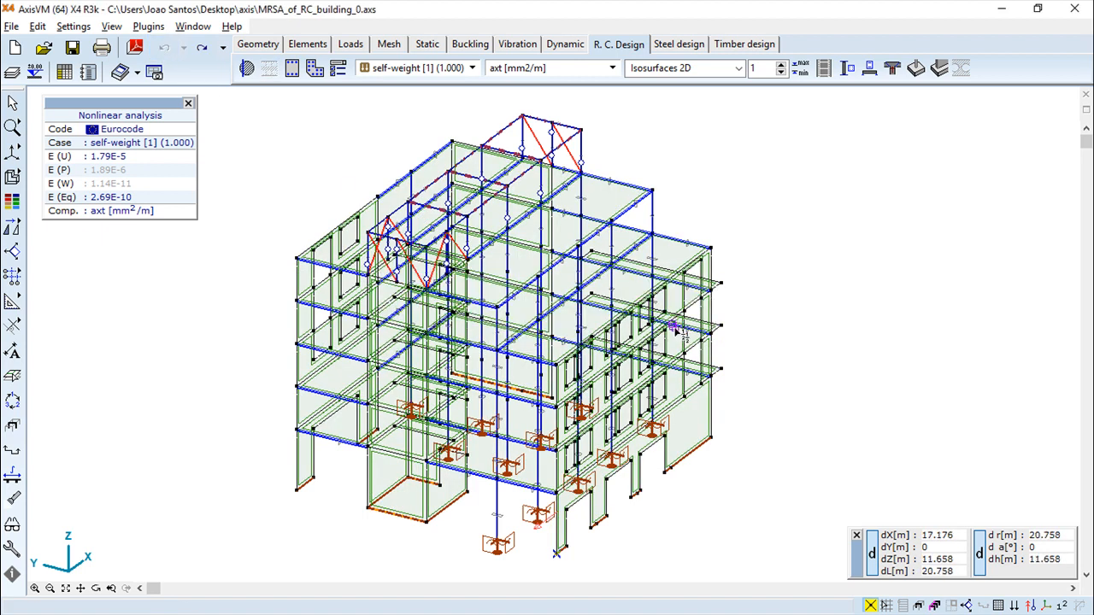